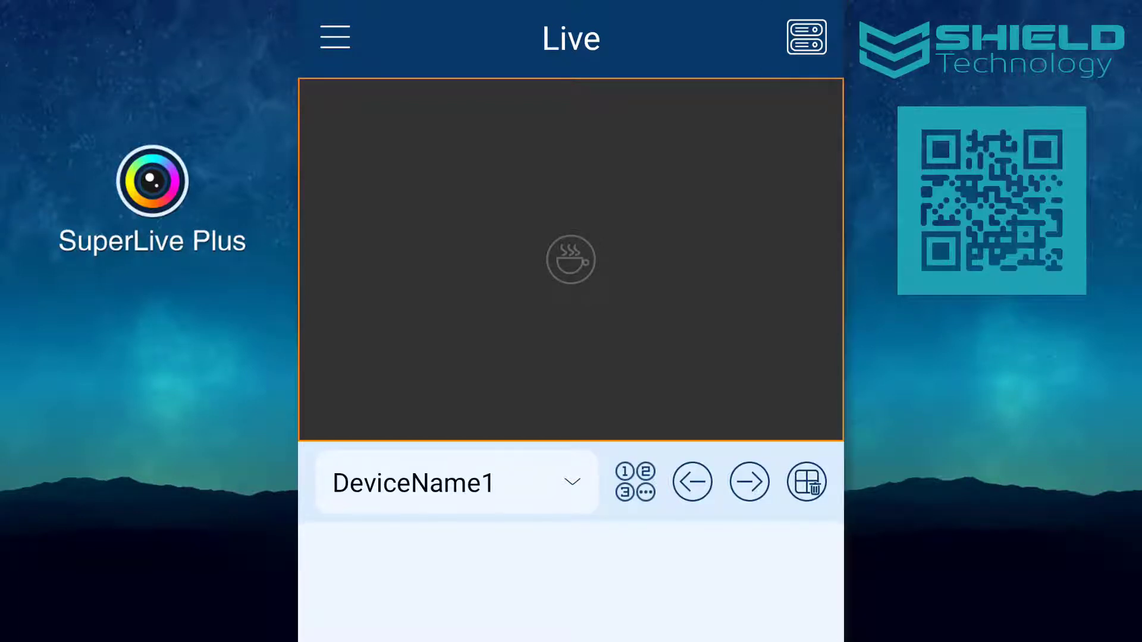
- Open the saved Server List from Live and start a new device entry with +
{"action": "left_click", "coordinate": [807, 37]}
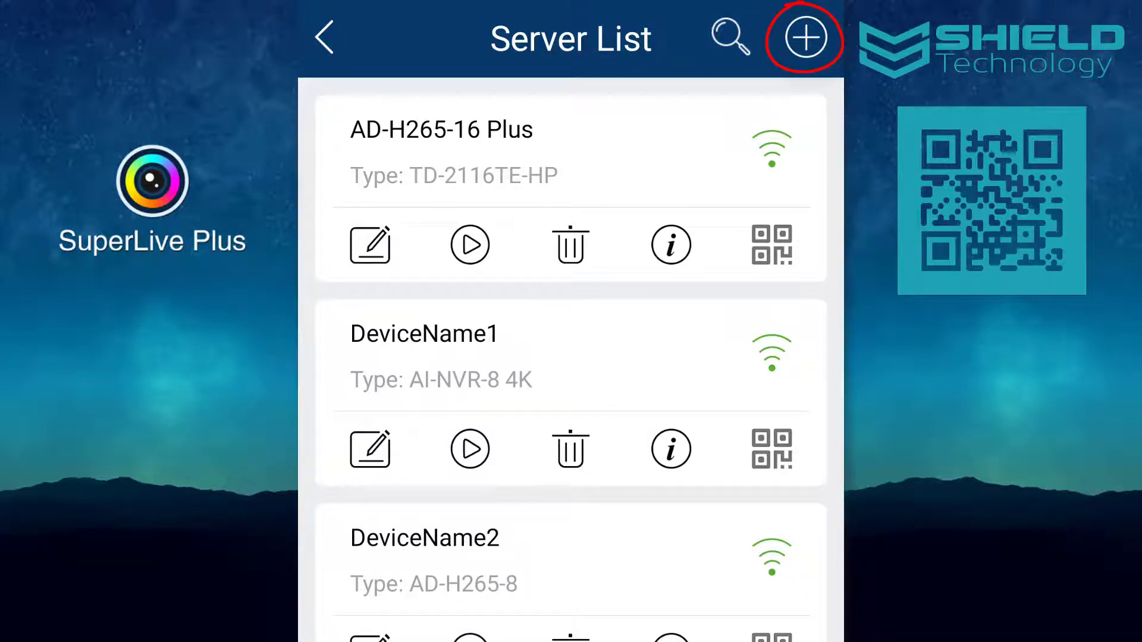
{"action": "left_click", "coordinate": [806, 37]}
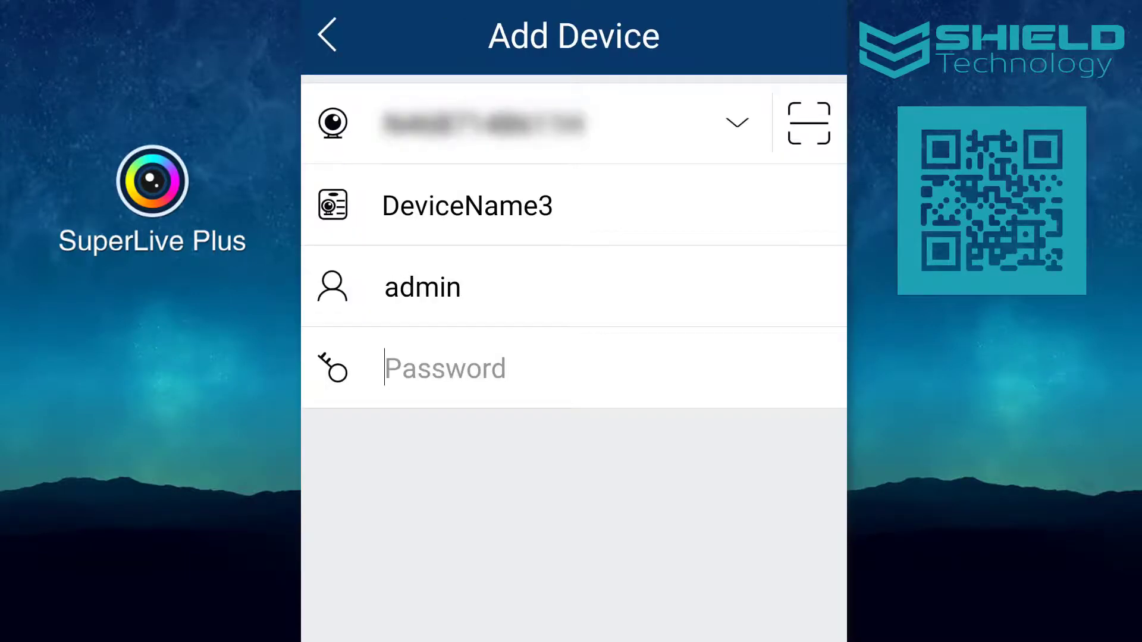
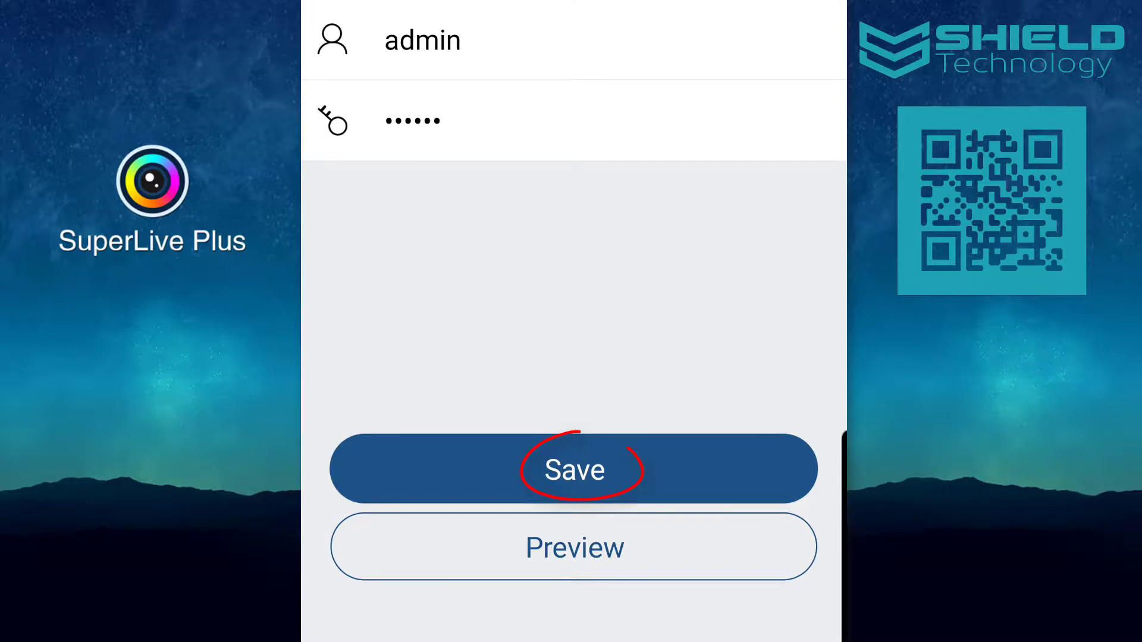
- Save the completed DeviceName3 entry to the server list
{"action": "left_click", "coordinate": [574, 470]}
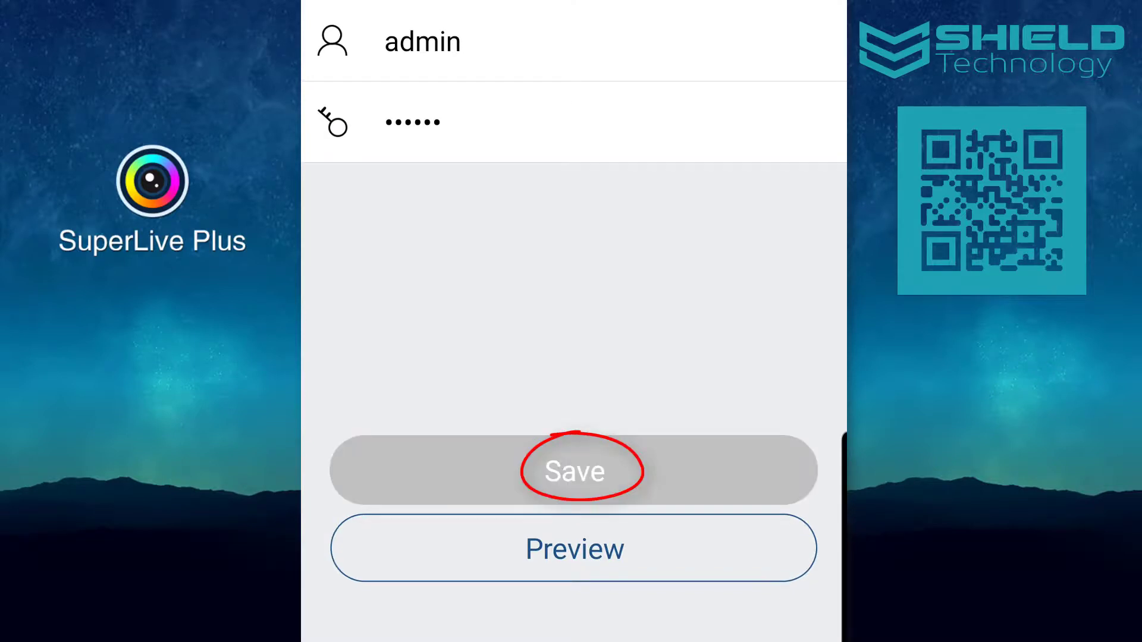